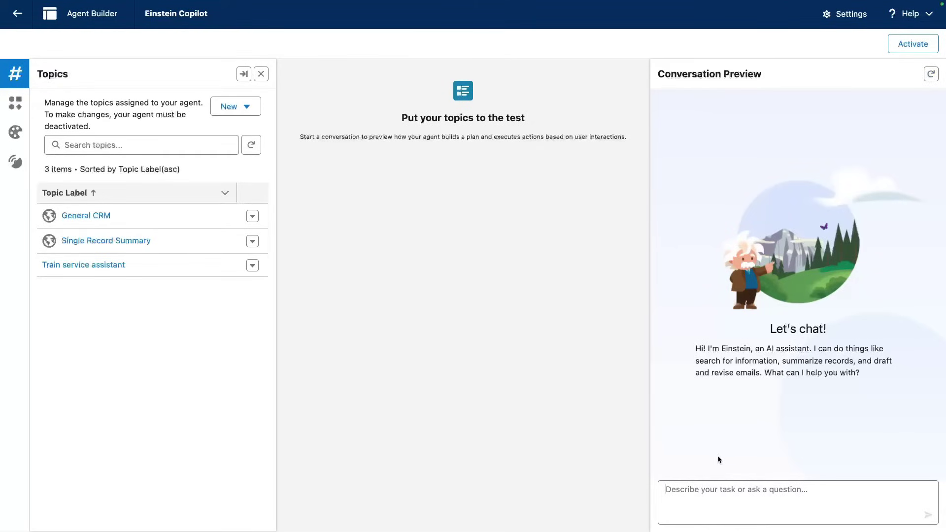
- Ask the agent 'What are the Paris train stations?' and then 'show me my bookings'
type("What are teh")
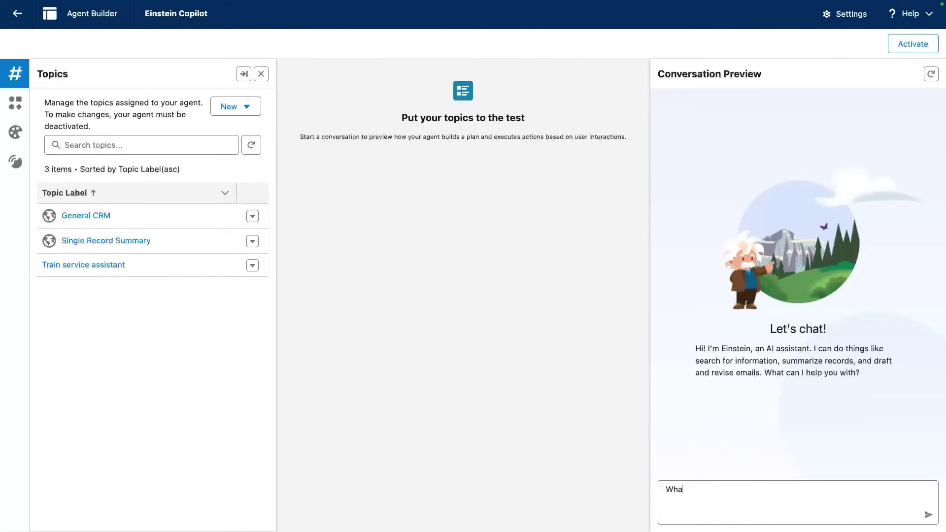
key("BackSpace")
key("BackSpace")
type("he Paris train stations?")
key("Return")
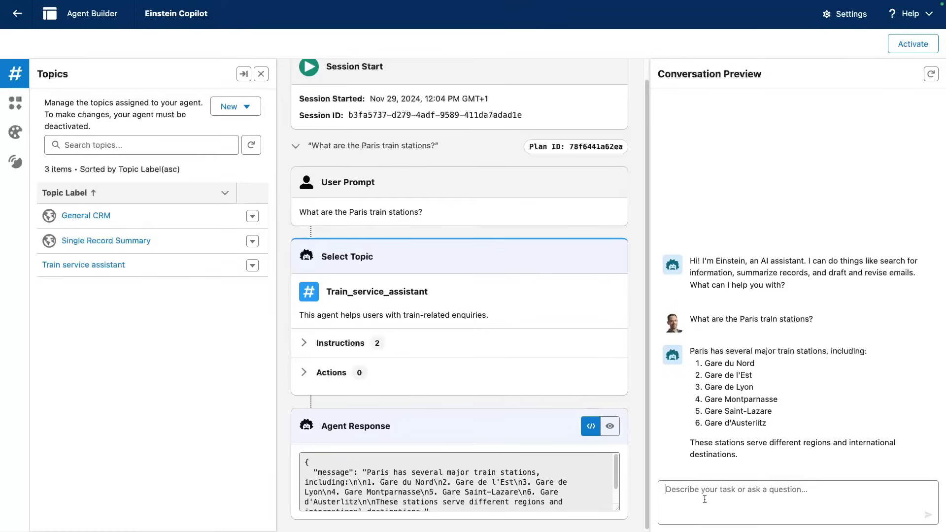
type("show me")
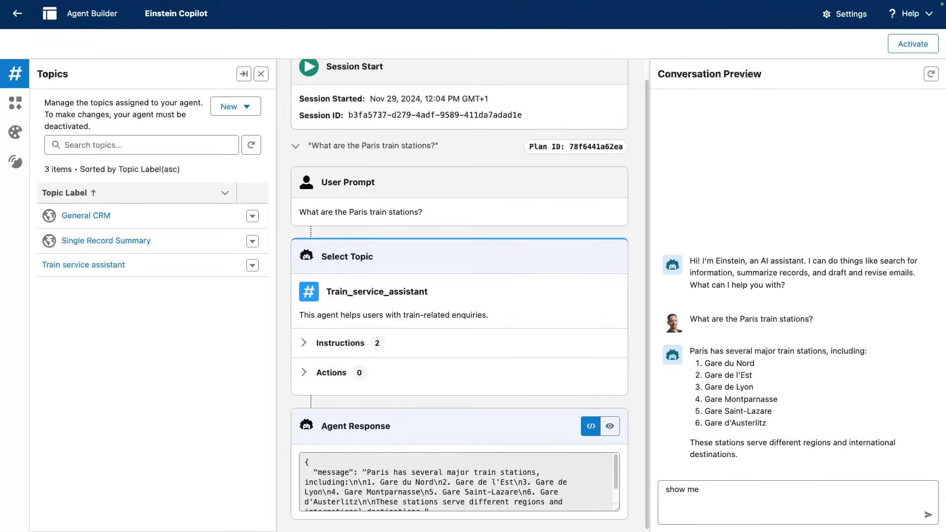
type(" my bookings")
key("Return")
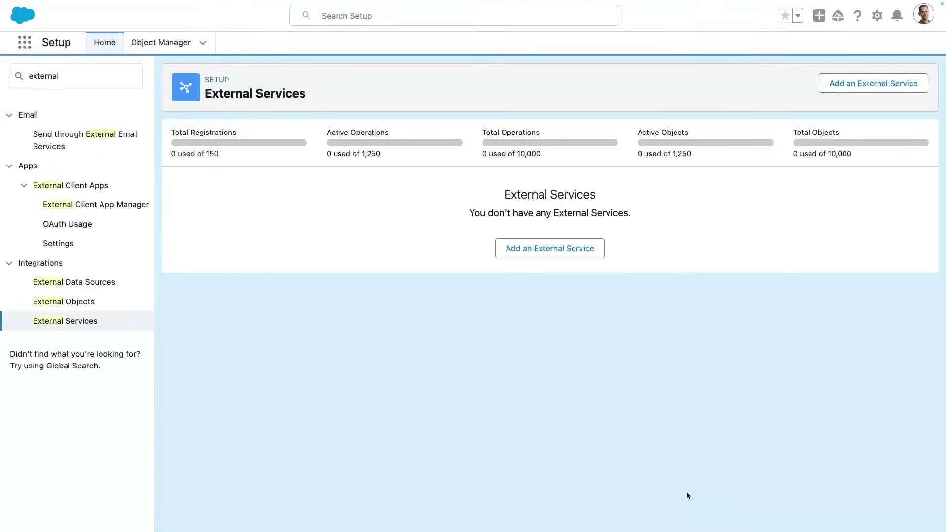
- Add a new external service from an API specification named TrainService
left_click(545, 248)
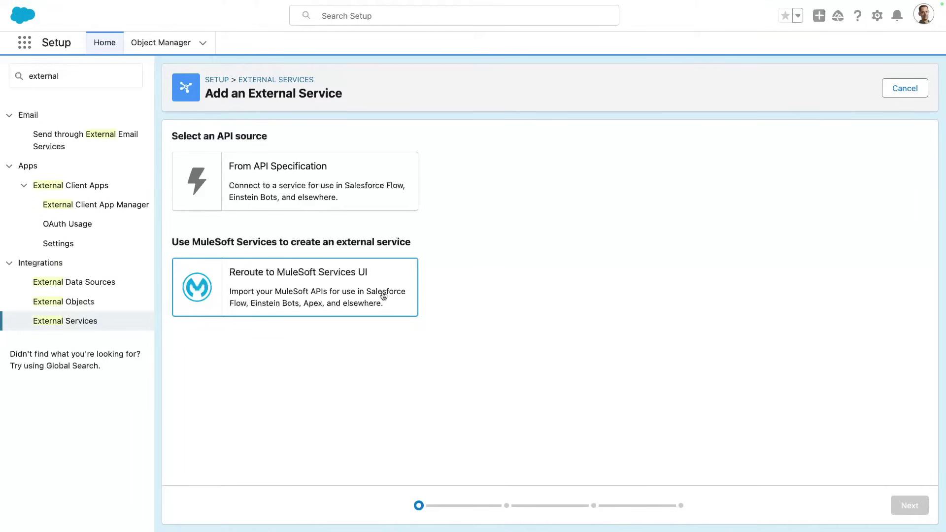
left_click(387, 205)
left_click(902, 513)
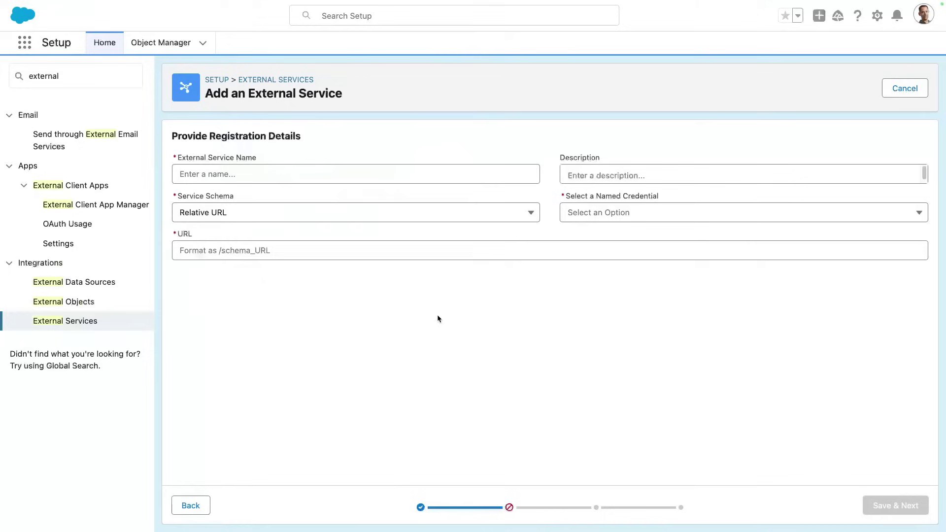
left_click(286, 176)
type("Tra")
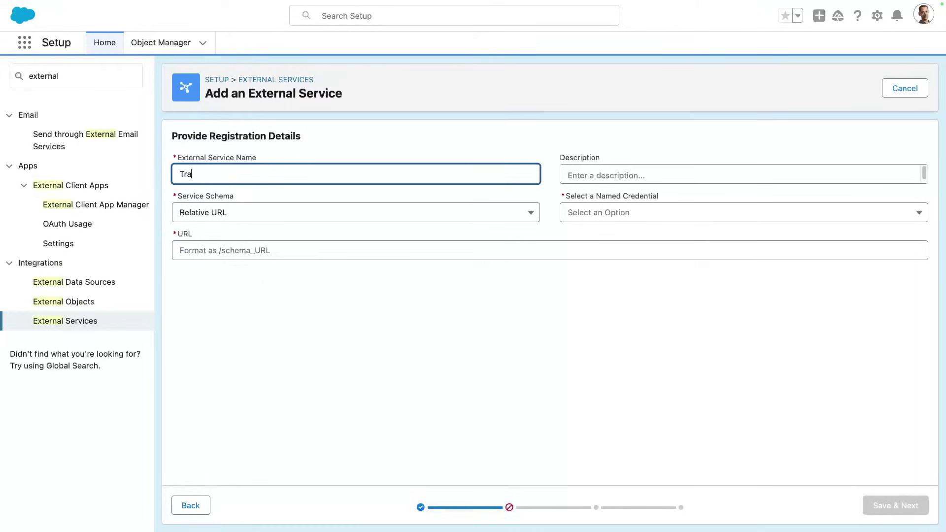
type("inService")
- Upload train-service.json from the local computer as the service schema
left_click(311, 212)
left_click(297, 307)
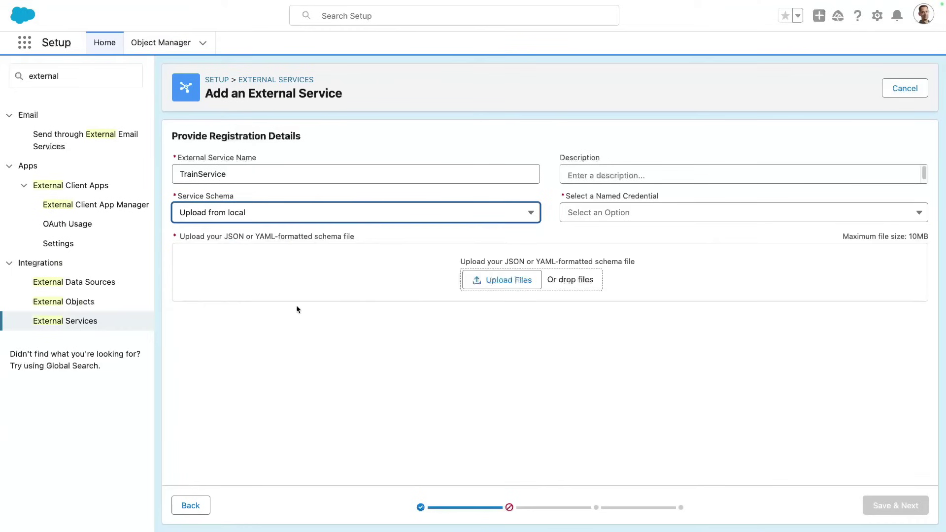
left_click(508, 281)
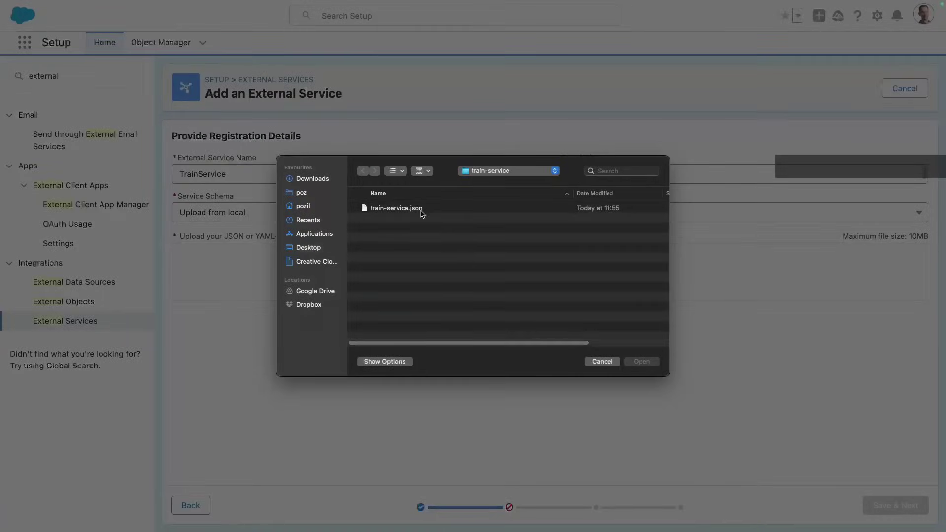
left_click(422, 210)
left_click(643, 363)
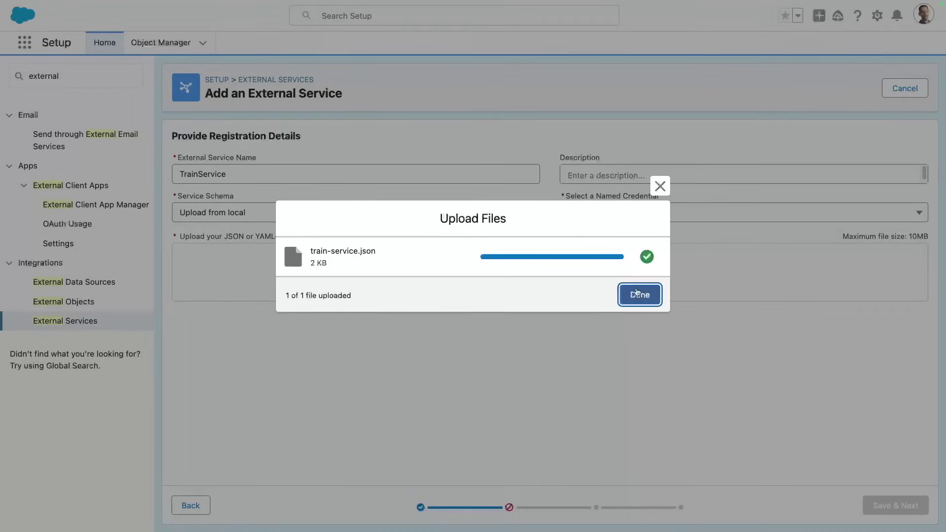
- Validate the uploaded schema, choose Train_Service_Credentials as Named Credential, and save
left_click(640, 295)
scroll(381, 375, "down", 3)
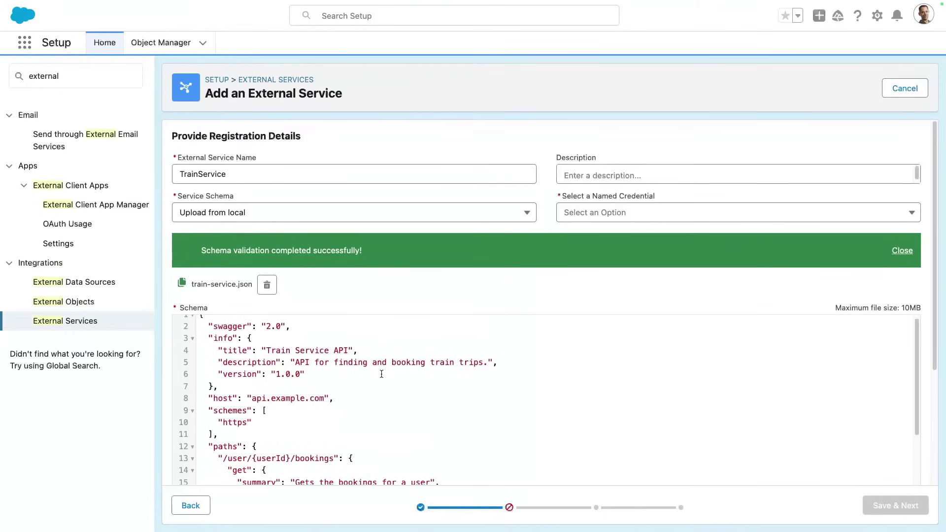
scroll(381, 376, "down", 1)
left_click_drag(218, 387, 339, 389)
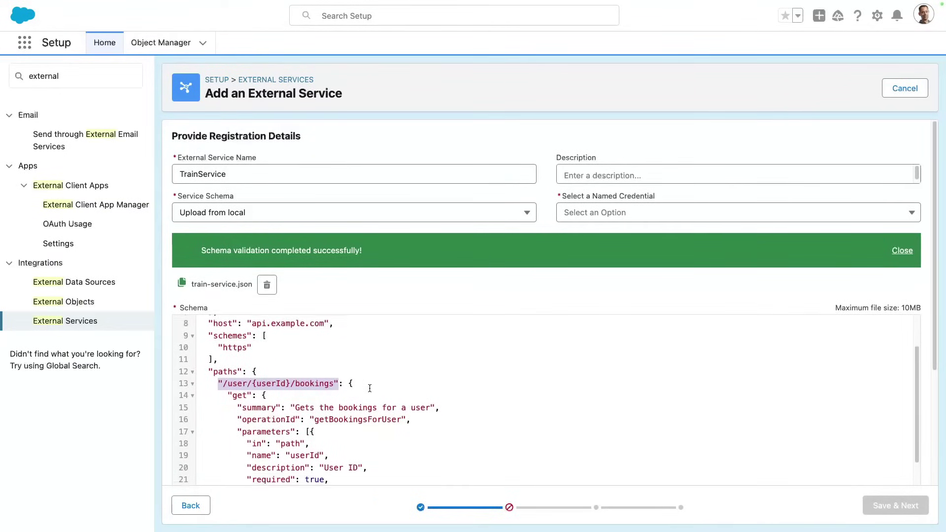
scroll(369, 389, "down", 2)
scroll(328, 355, "down", 10)
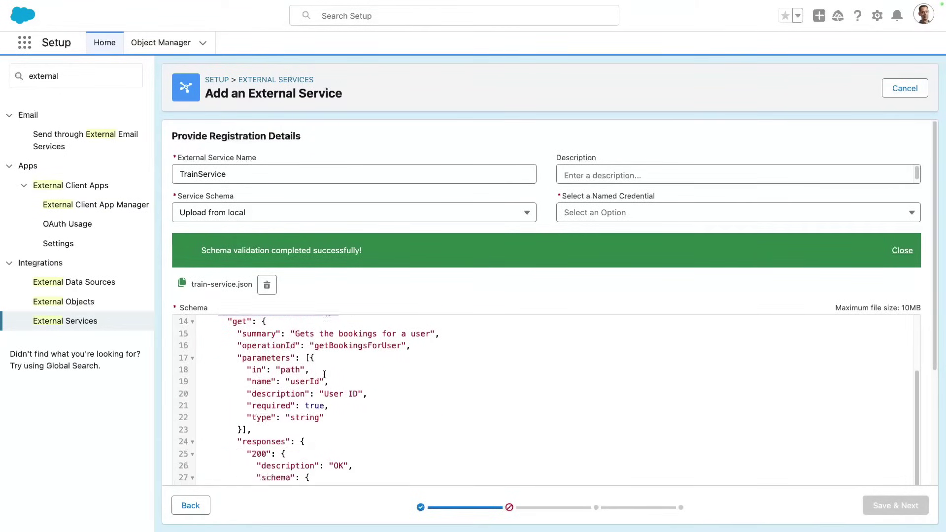
scroll(323, 379, "down", 3)
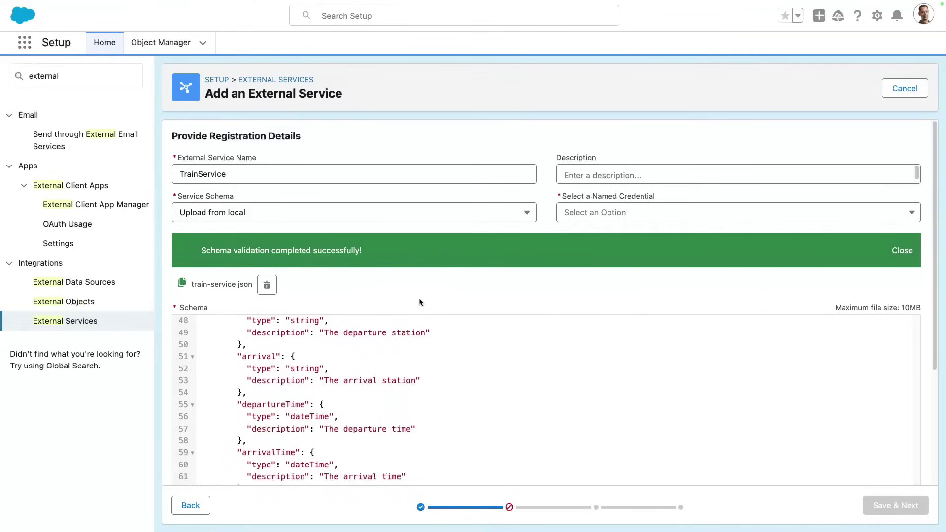
left_click(606, 216)
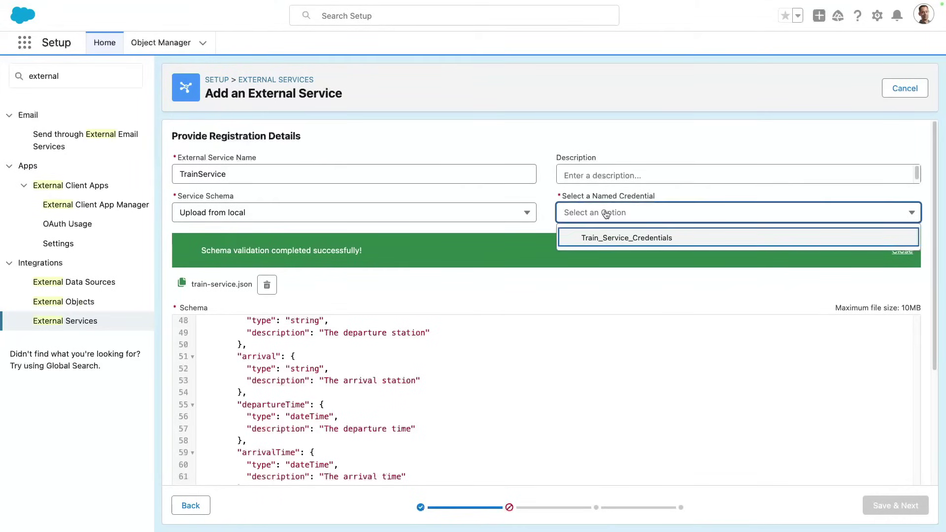
left_click(604, 236)
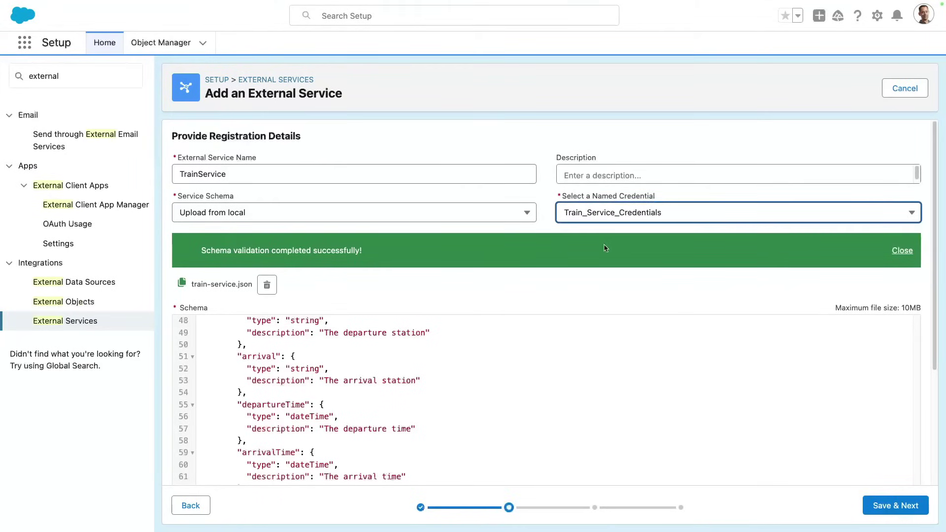
left_click(886, 509)
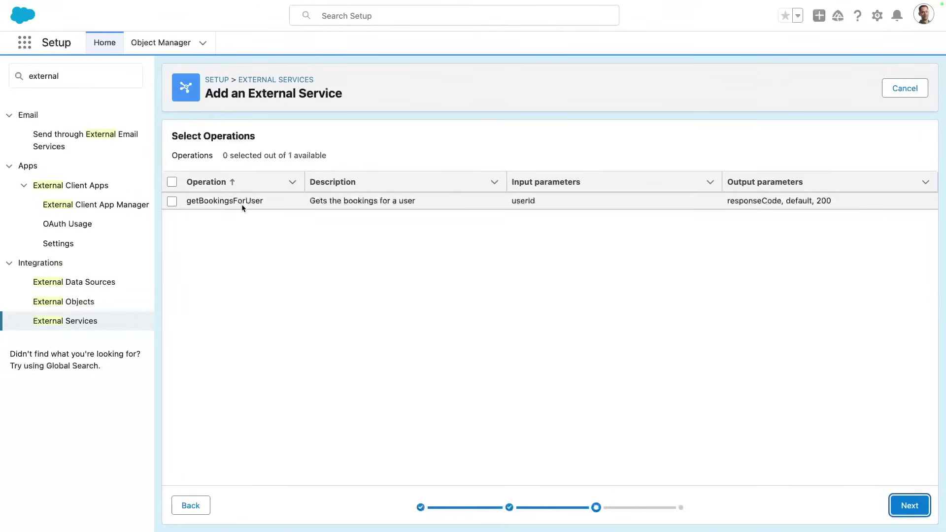
- Select the getBookingsForUser operation, review its userId input and booking list output, and finish
left_click(172, 201)
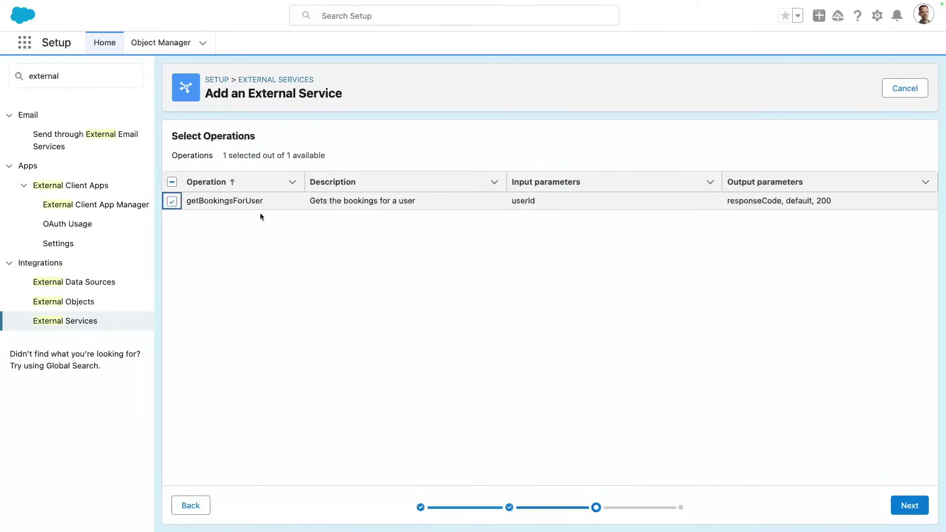
left_click(922, 508)
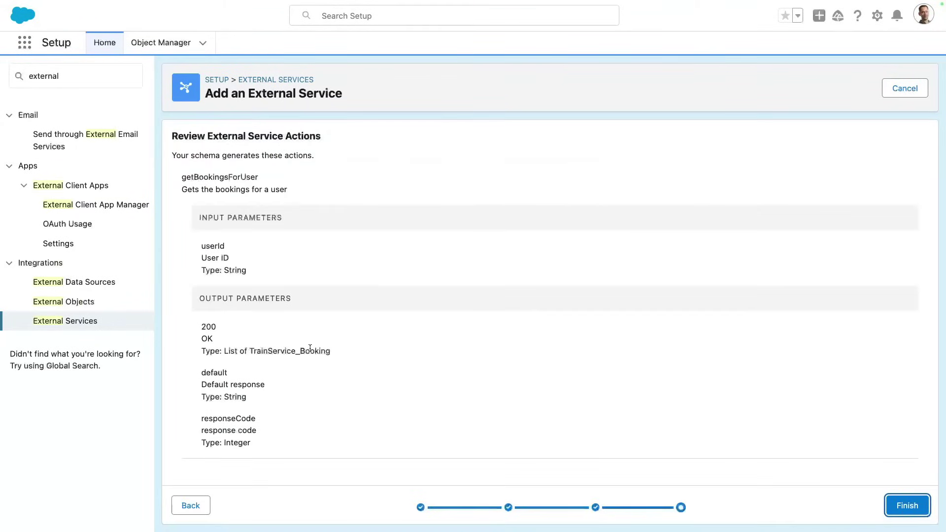
double_click(213, 247)
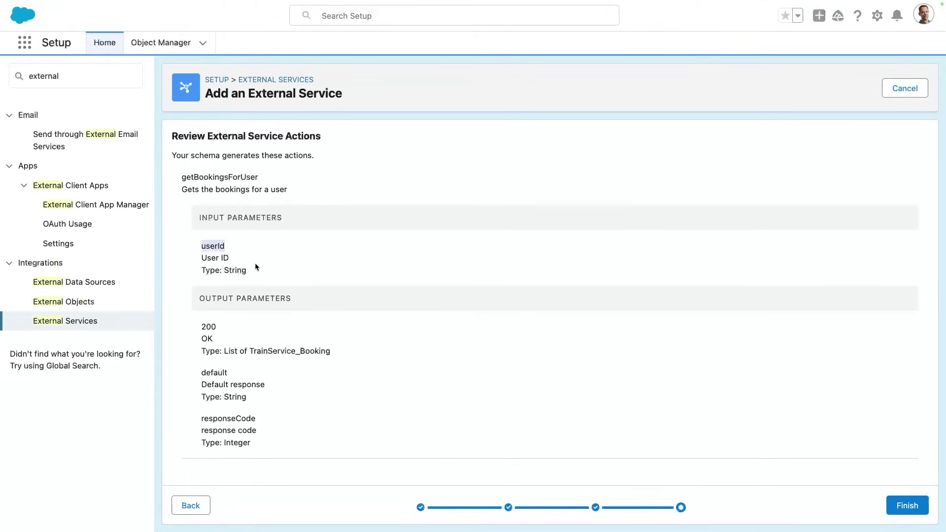
left_click_drag(197, 351, 338, 351)
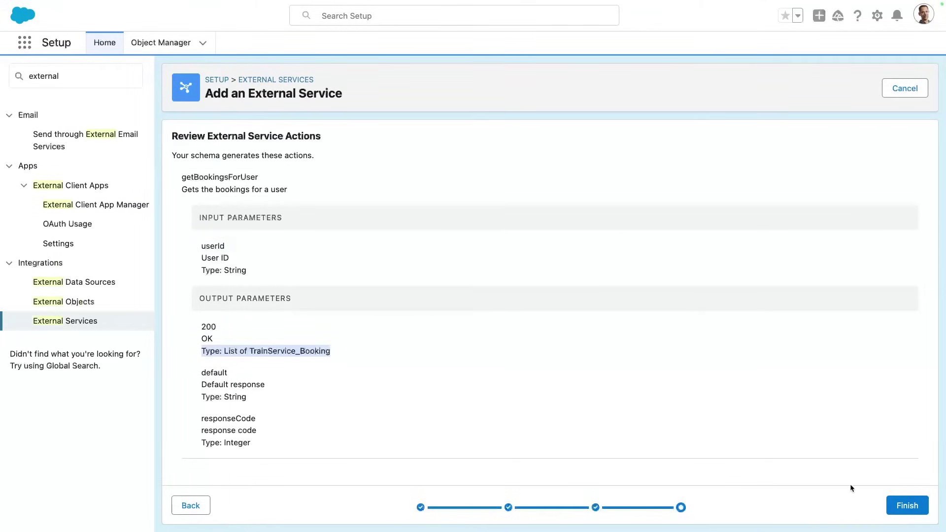
left_click(902, 503)
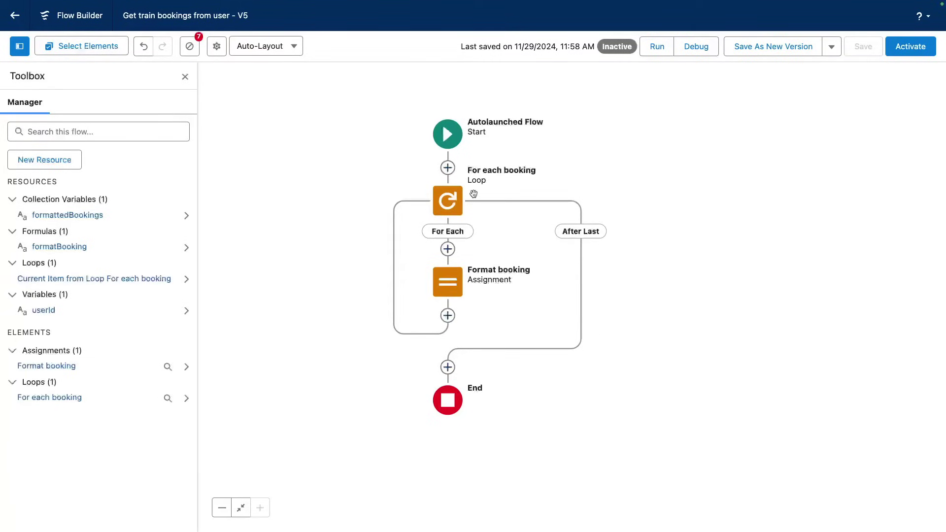
- Add the TrainService Get Bookings For User action after Start, labelled 'Get bookings'
left_click(448, 168)
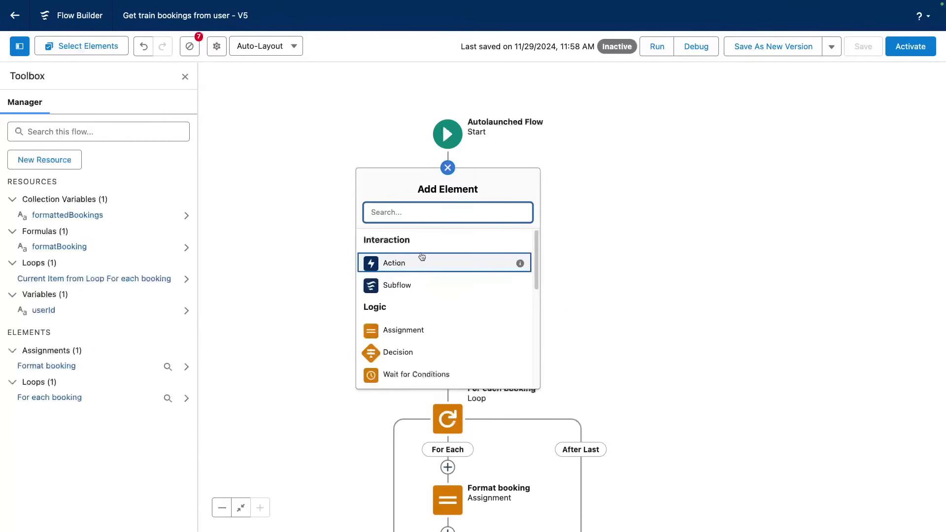
left_click(414, 267)
scroll(793, 321, "down", 10)
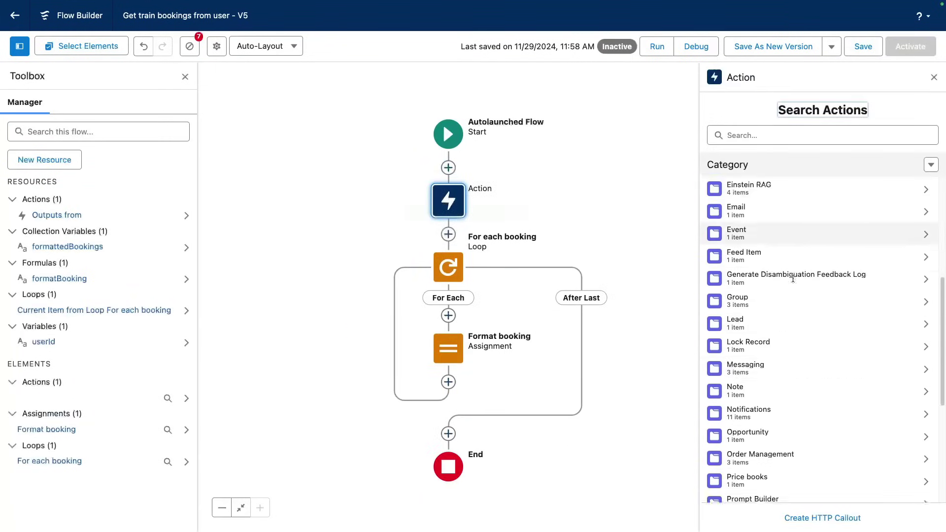
left_click(742, 379)
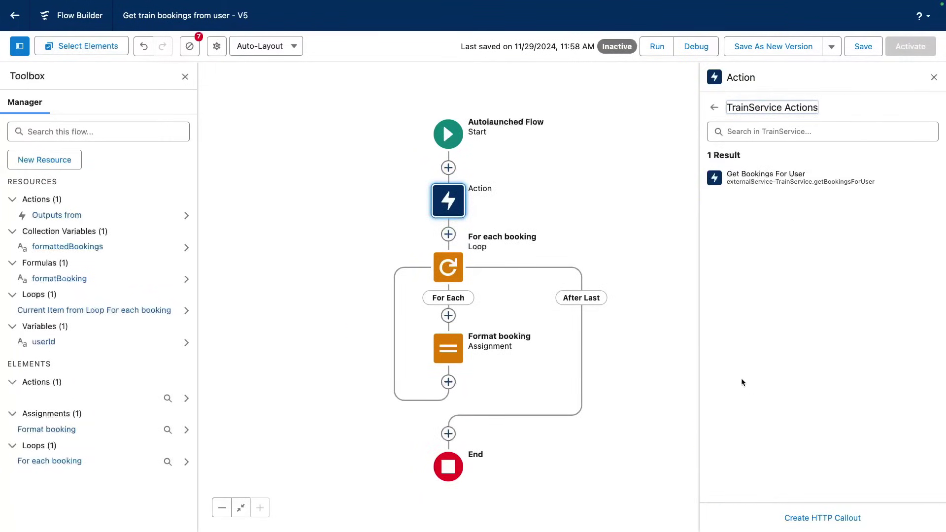
left_click(753, 178)
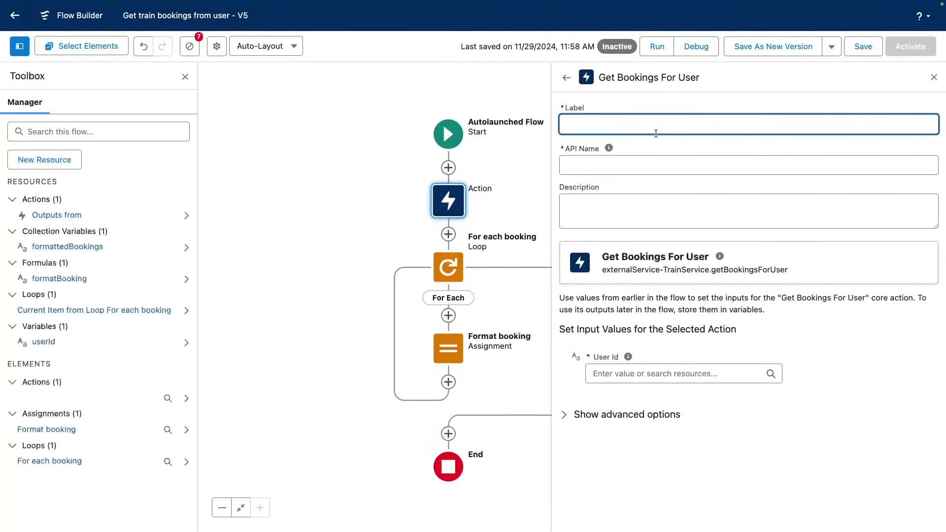
type("Get bookings")
left_click(658, 144)
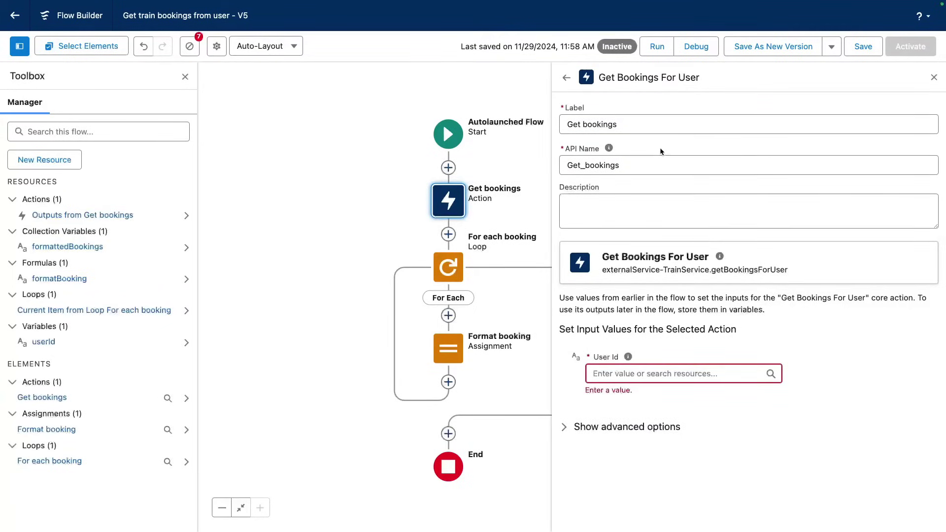
- Pass userId as the User Id input and enable manually assigned output variables
left_click(617, 374)
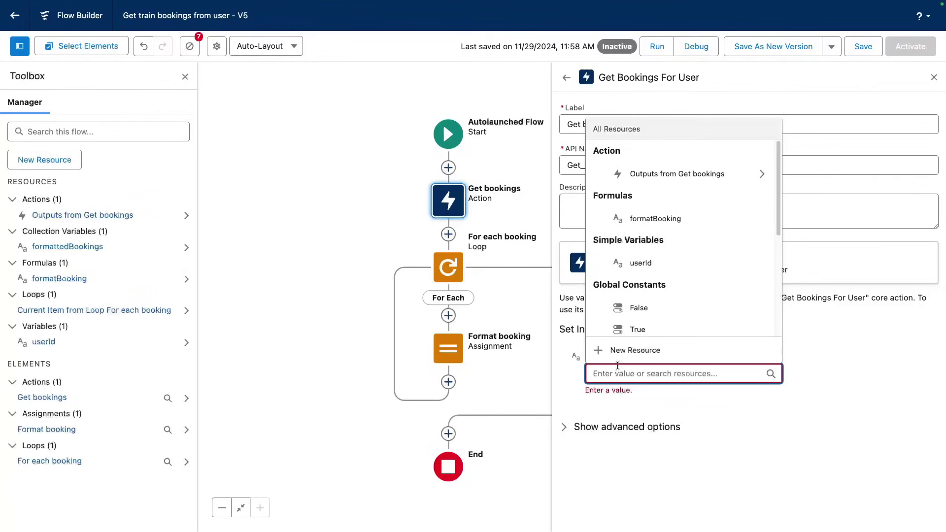
left_click(658, 265)
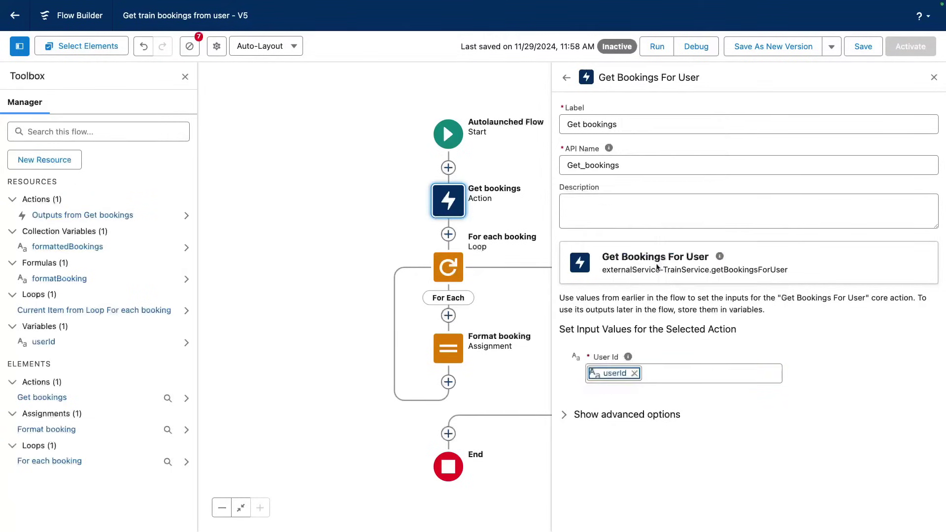
left_click(712, 422)
left_click(606, 435)
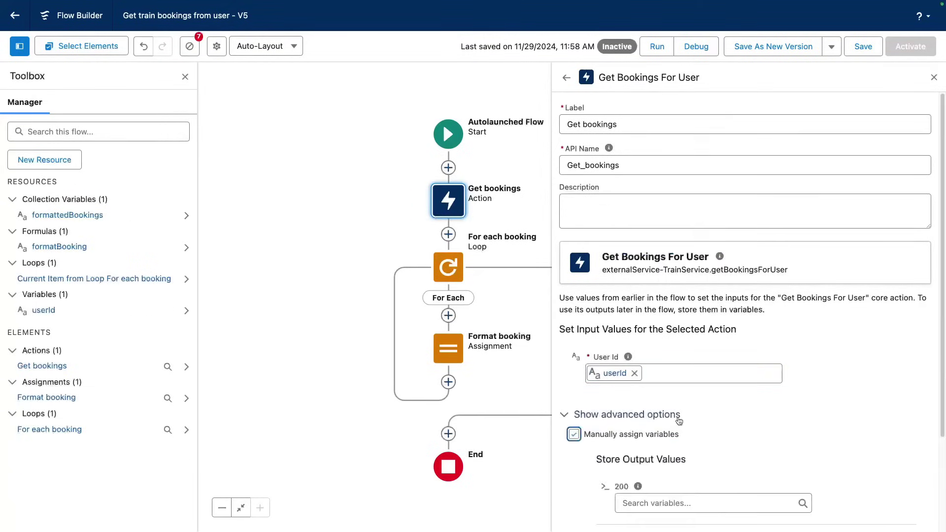
scroll(680, 418, "down", 3)
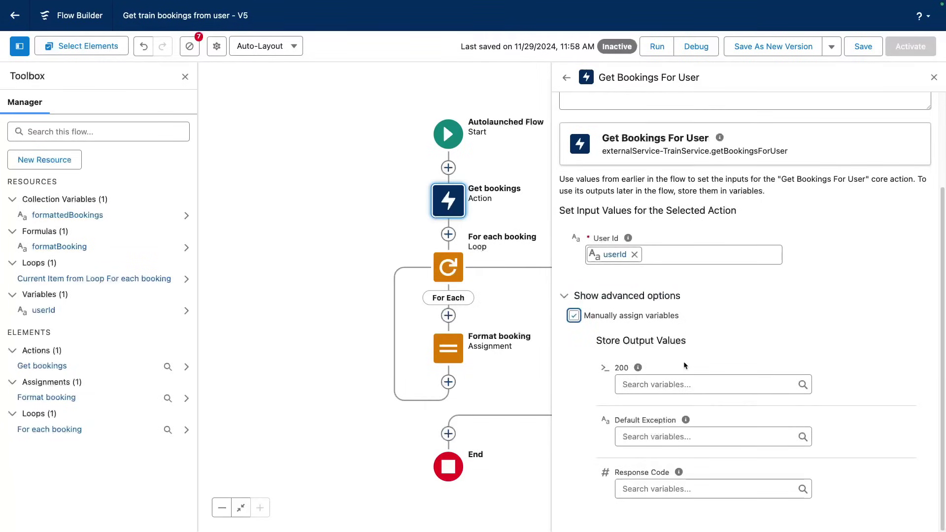
left_click(636, 385)
- Create a new Apex-Defined collection variable named bookings for the 200 output
left_click(651, 409)
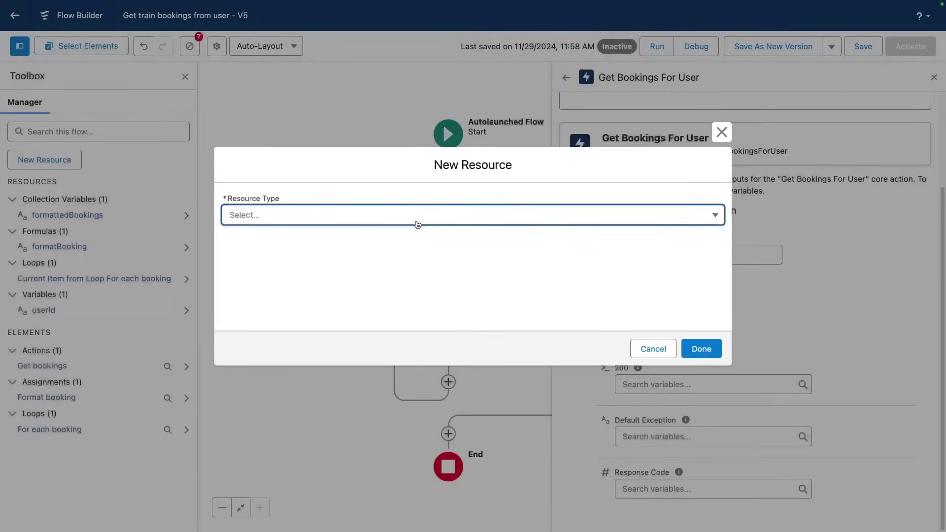
left_click(417, 225)
left_click(335, 235)
left_click(326, 241)
type("bookings")
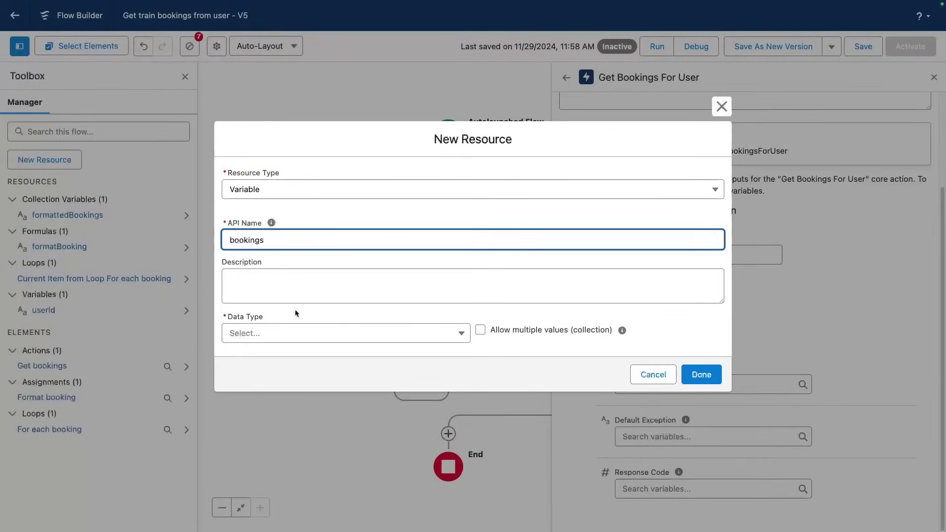
left_click(286, 332)
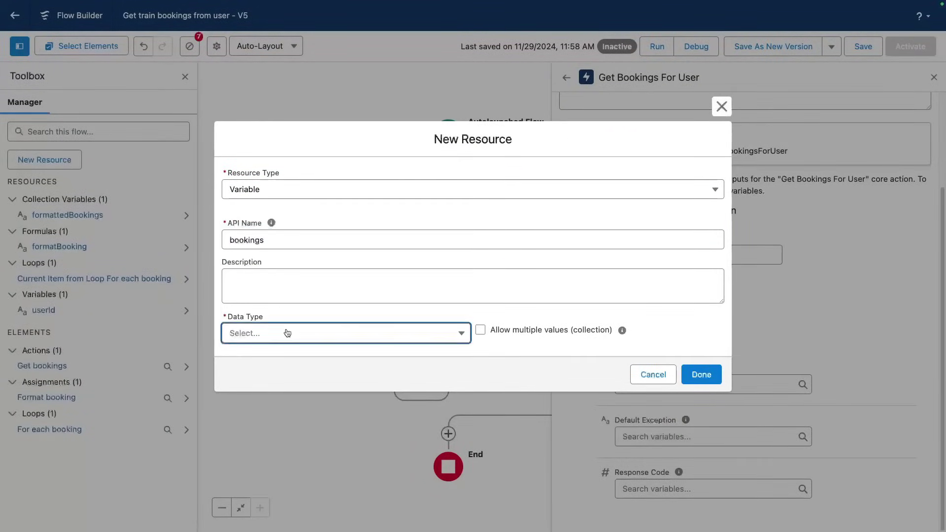
left_click(287, 311)
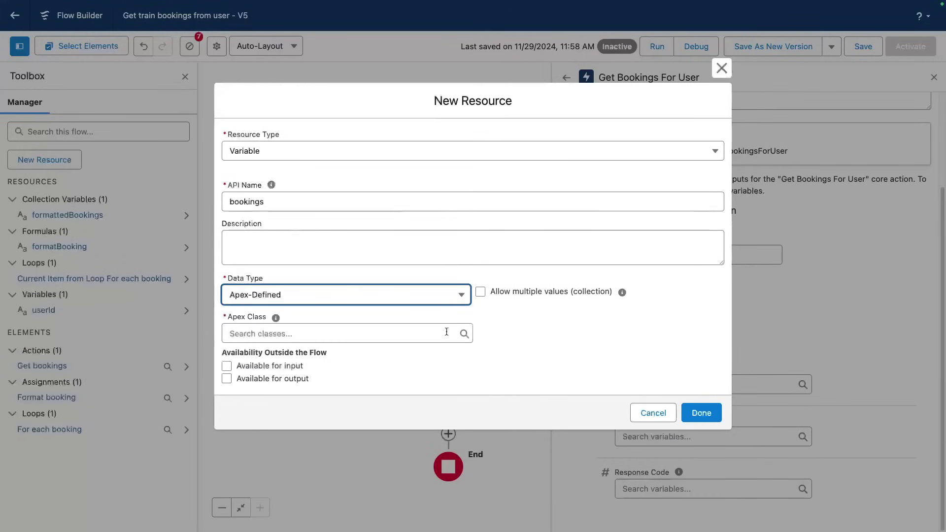
left_click(480, 292)
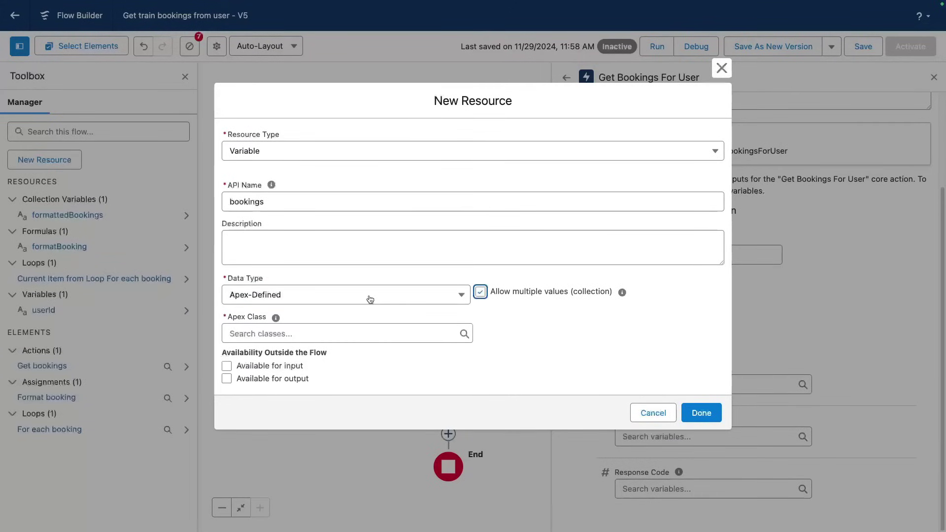
- Give bookings the class ExternalService__TrainService_Booking, make it available for output, and assign it
left_click(338, 330)
type("bo")
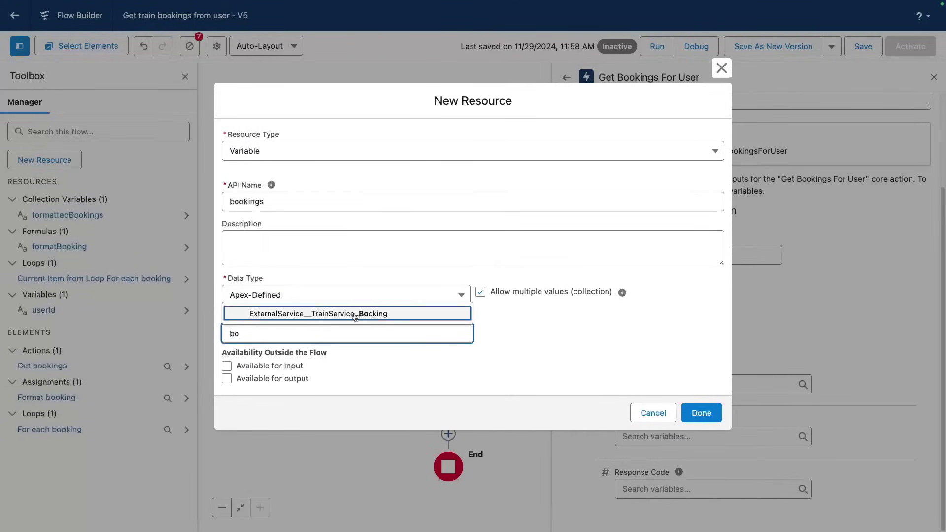
left_click(389, 316)
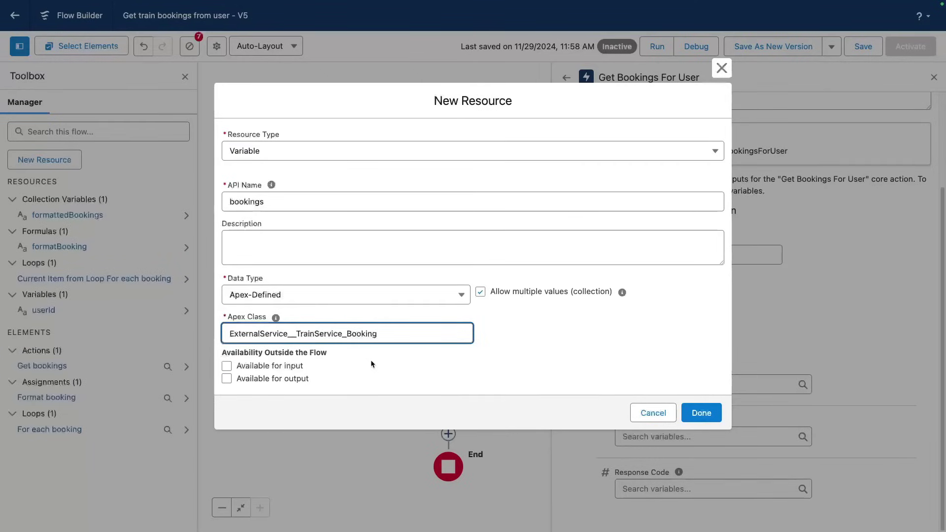
left_click(285, 380)
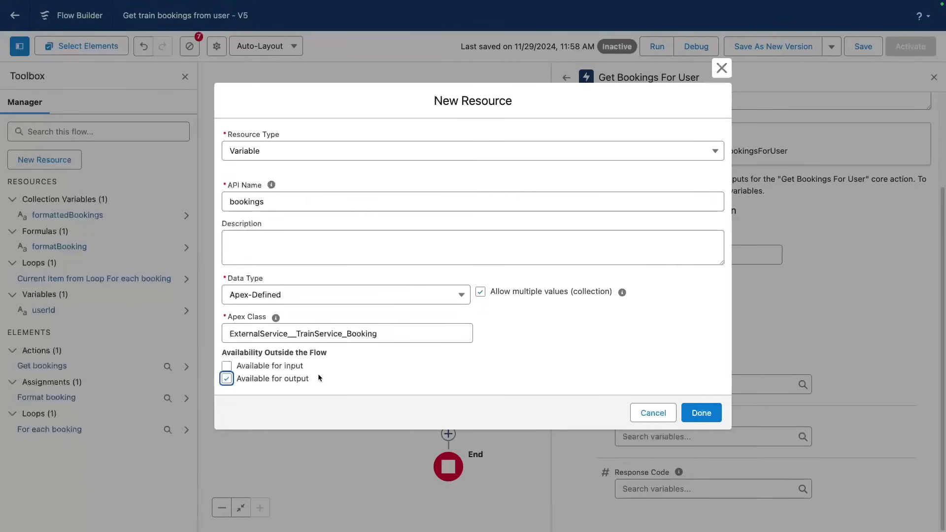
left_click(329, 379)
left_click(716, 415)
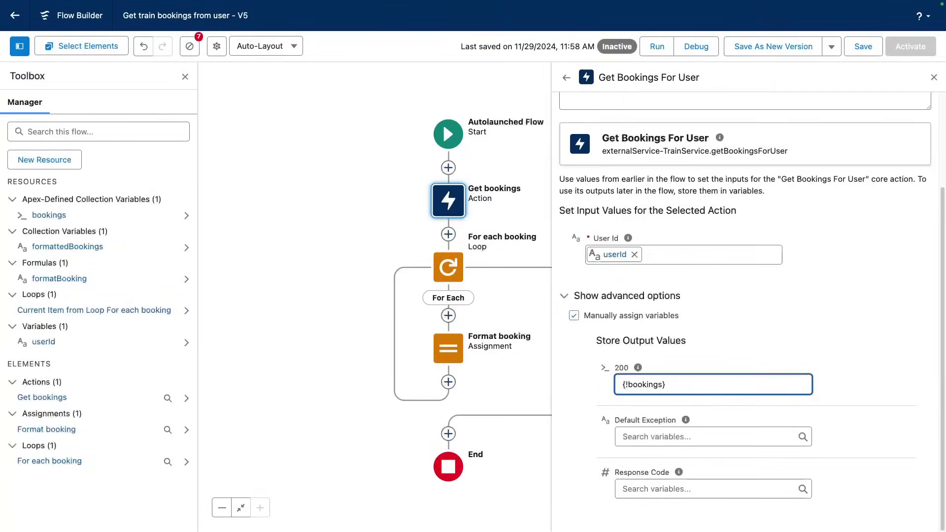
- Close the action panel, save the flow as new version 6, and activate it
left_click(934, 78)
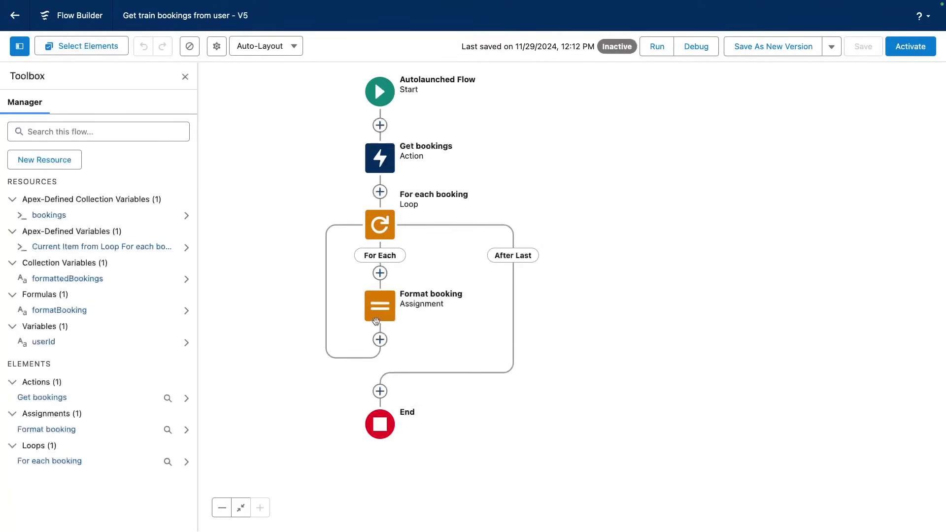
left_click(772, 49)
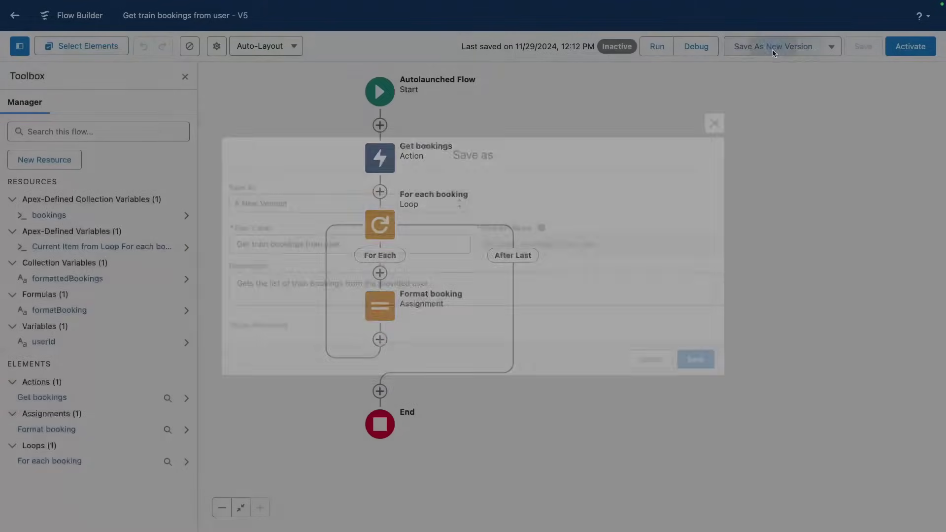
left_click(702, 364)
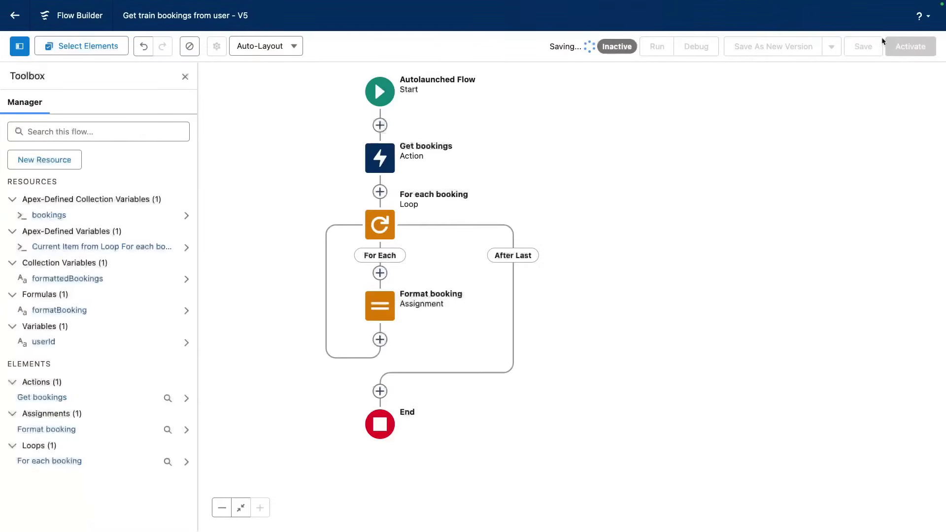
left_click(905, 49)
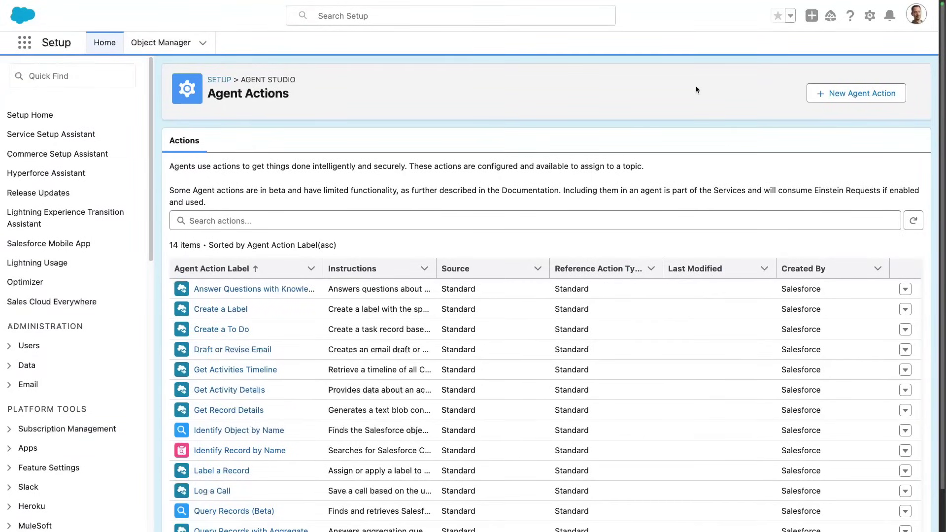
- Create a new Flow-type agent action referencing the Get train bookings from user flow
left_click(849, 94)
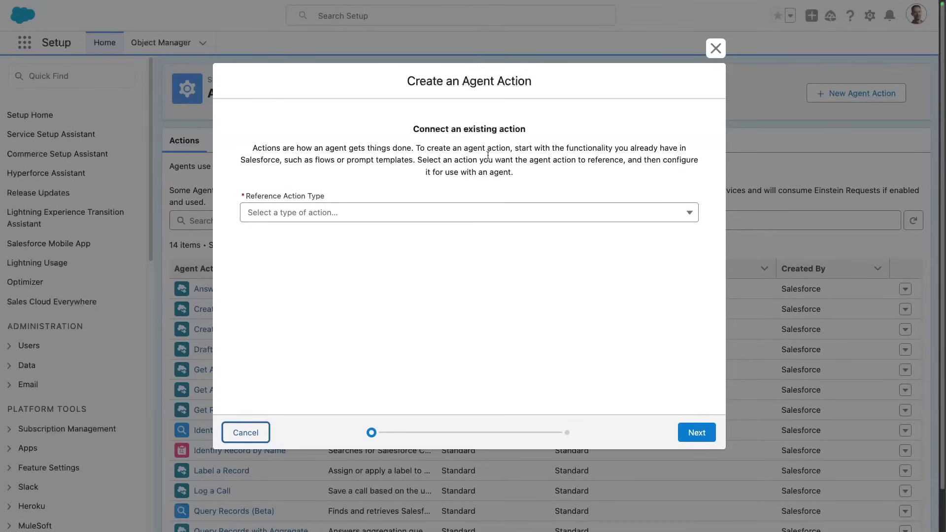
left_click(316, 216)
left_click(316, 257)
left_click(304, 252)
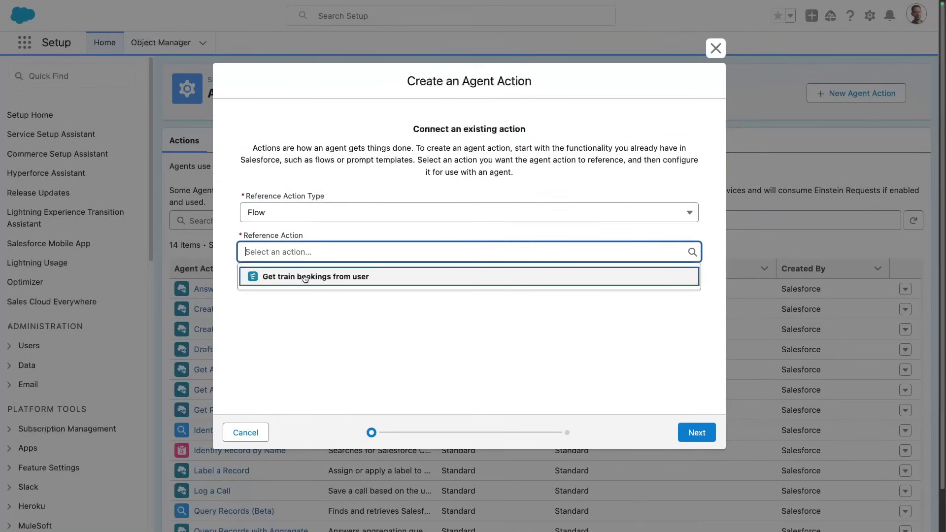
left_click(305, 277)
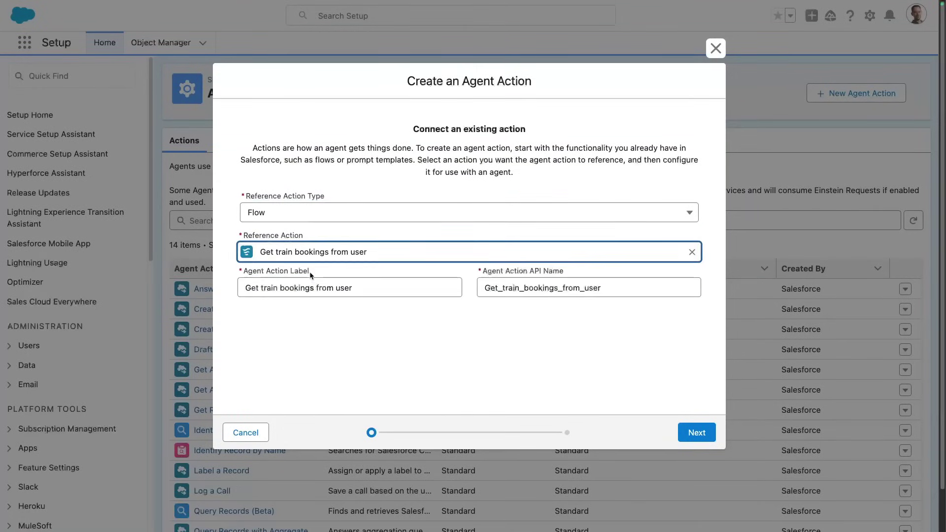
left_click(697, 433)
- Require the userId input, show formattedBookings in the conversation, and finish the Get train bookings action
scroll(535, 254, "down", 3)
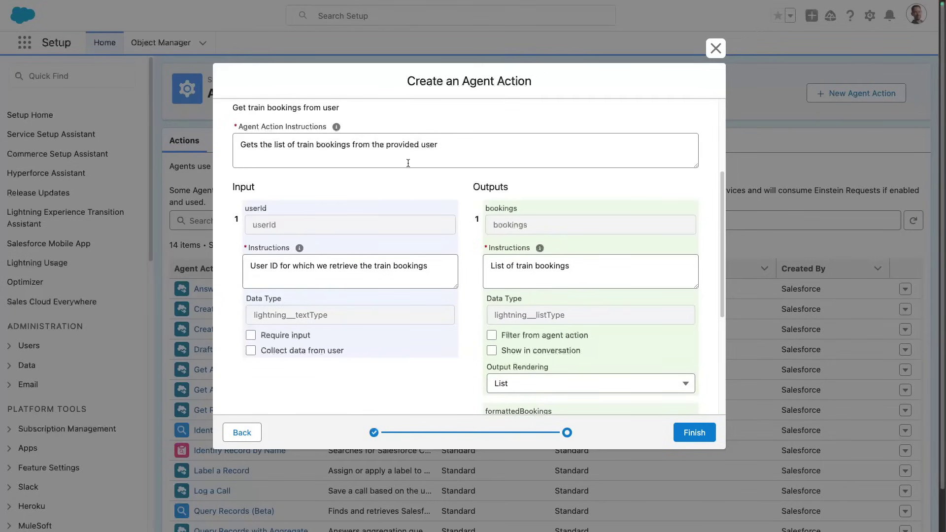
left_click(292, 334)
scroll(475, 329, "down", 2)
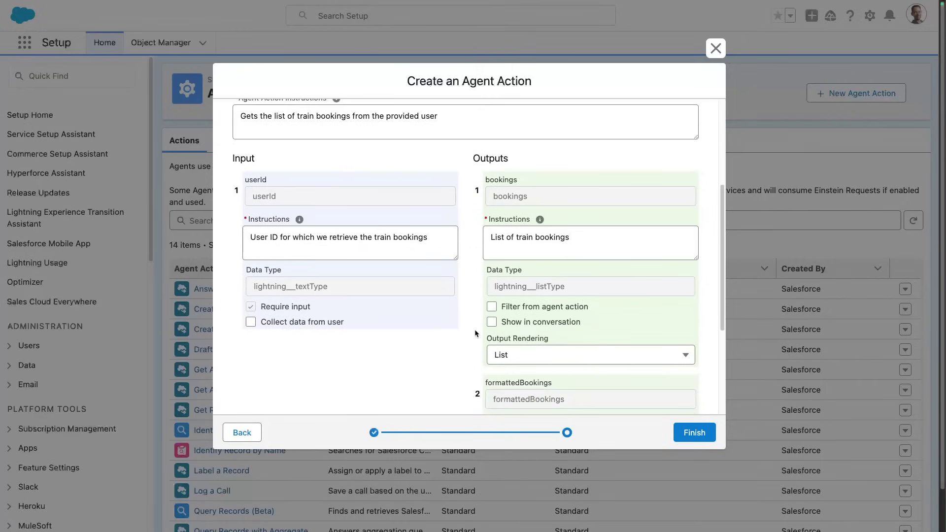
scroll(476, 331, "down", 2)
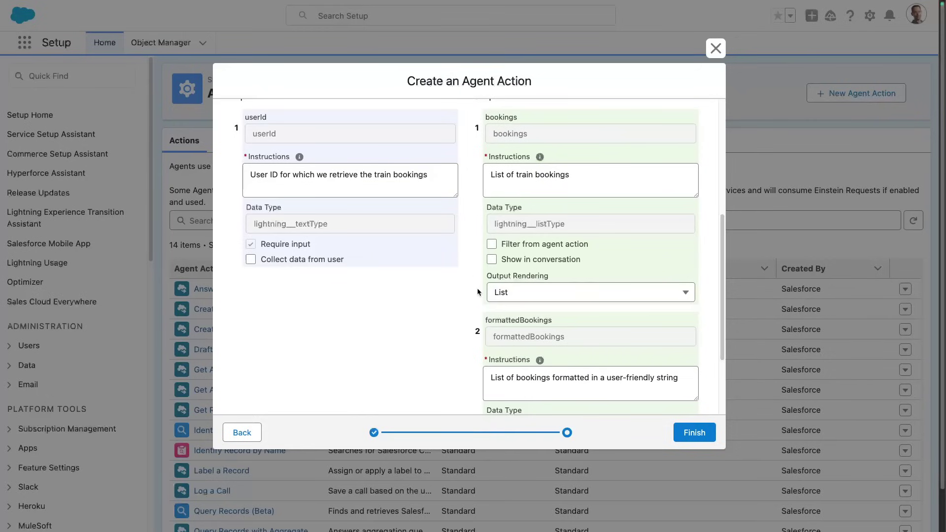
scroll(512, 370, "down", 3)
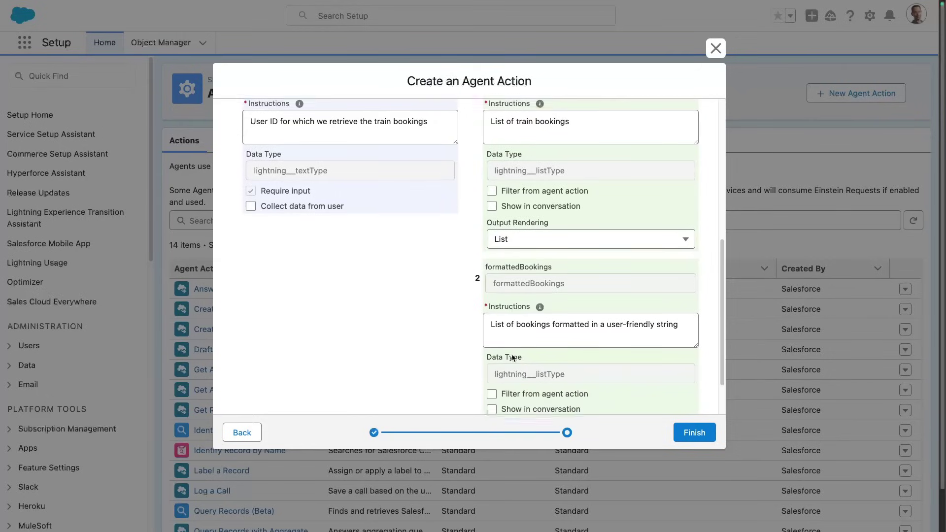
left_click(536, 392)
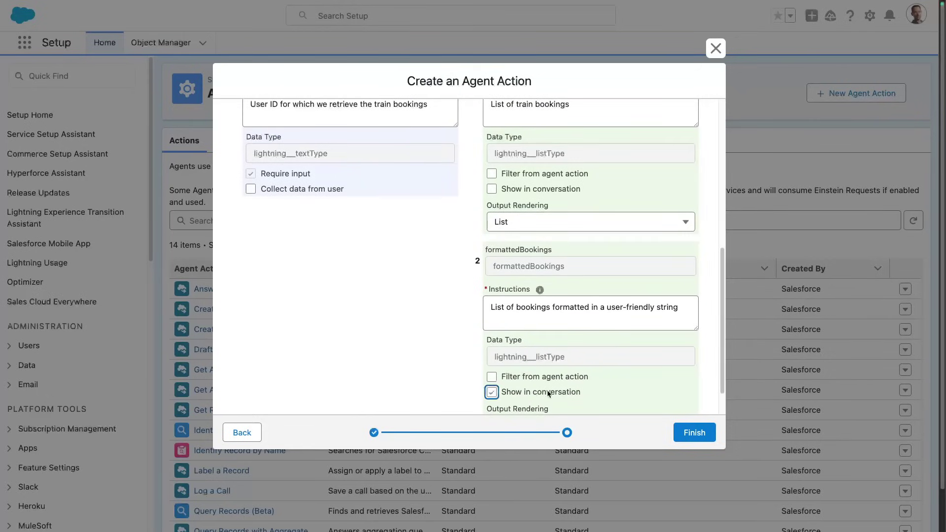
scroll(568, 392, "down", 1)
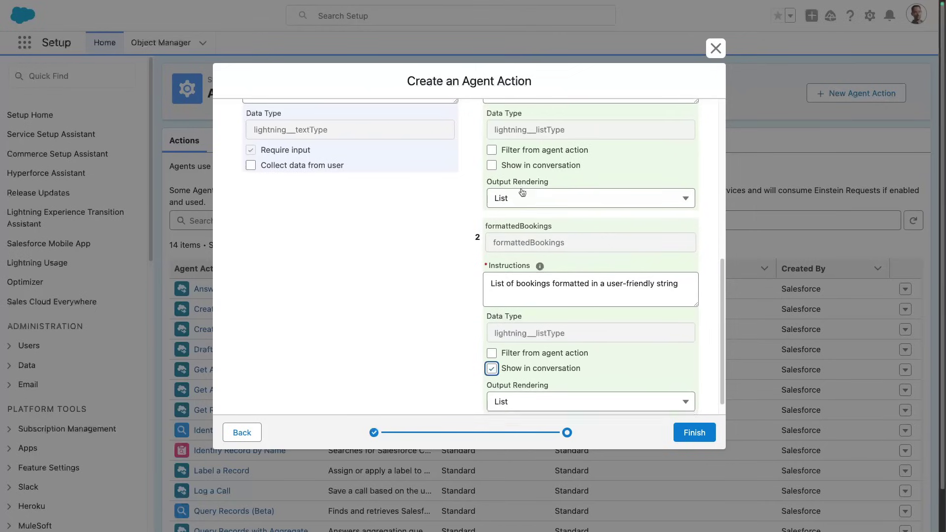
scroll(522, 189, "down", 1)
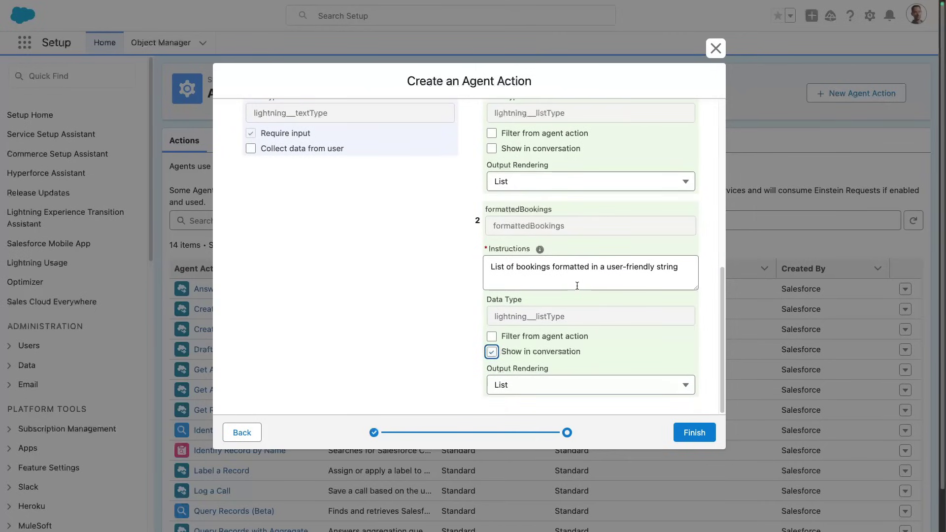
left_click(695, 434)
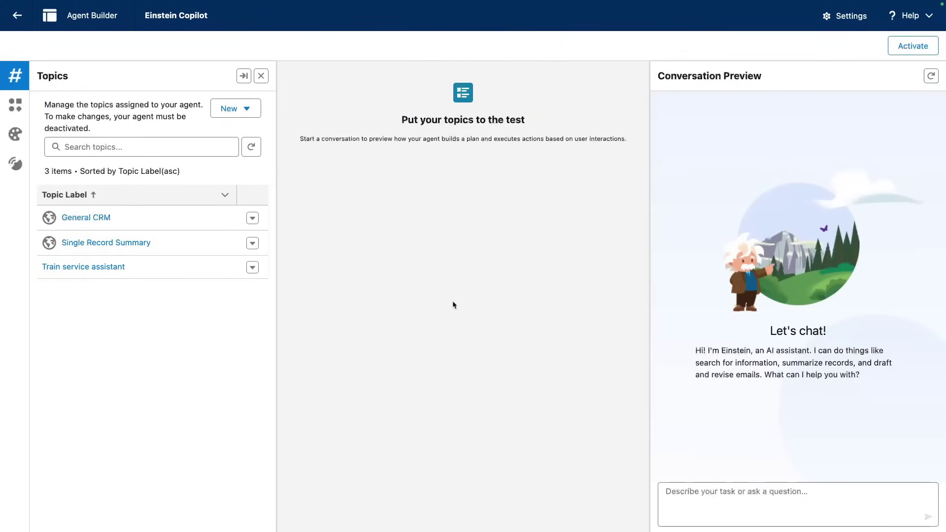
- Assign Get train bookings from user to the Train service assistant topic from the Asset Library
left_click(84, 267)
left_click(169, 105)
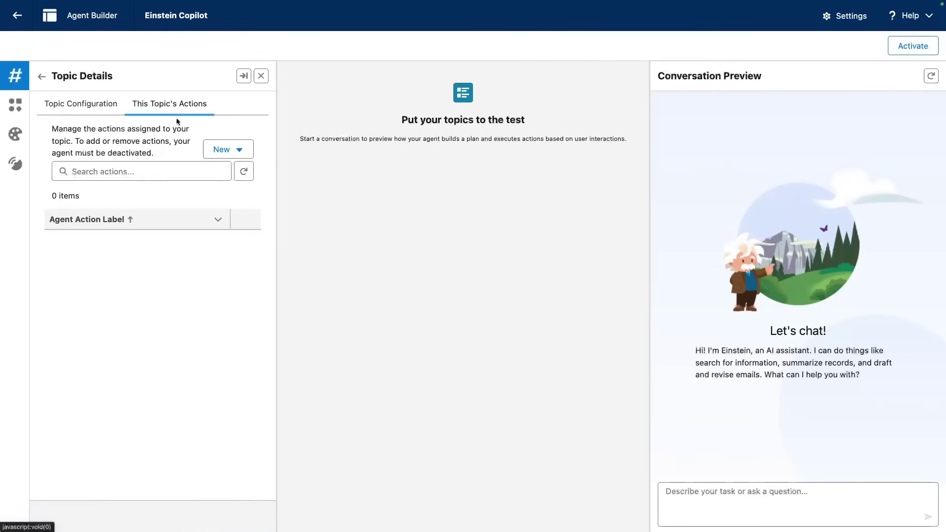
left_click(225, 149)
left_click(217, 174)
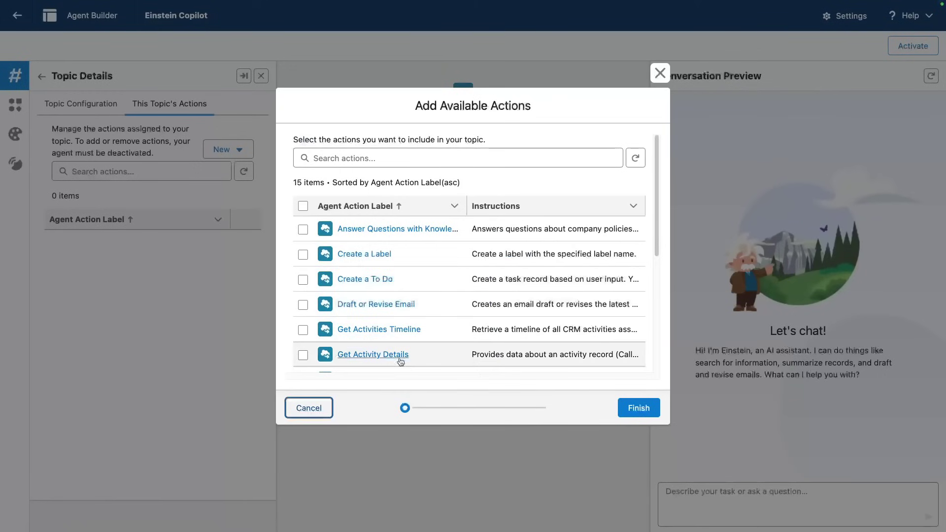
scroll(401, 363, "down", 5)
left_click(303, 184)
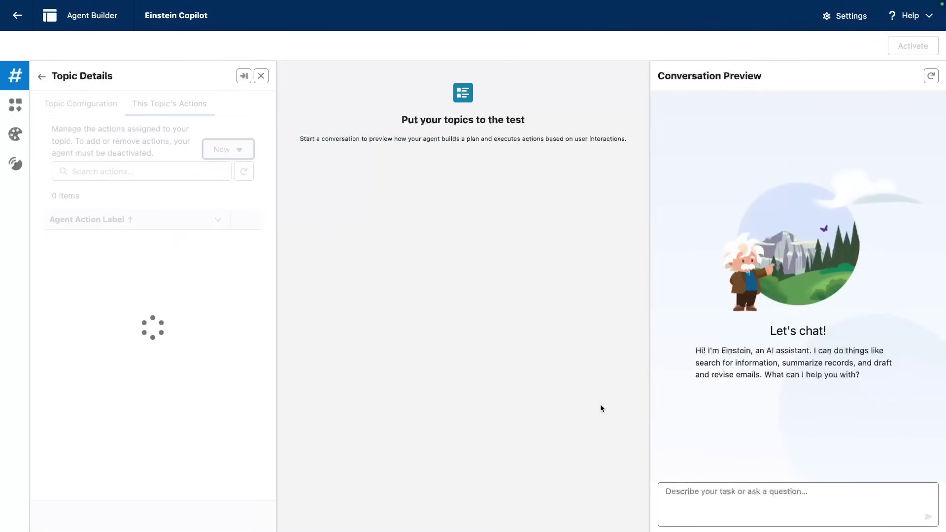
left_click(633, 406)
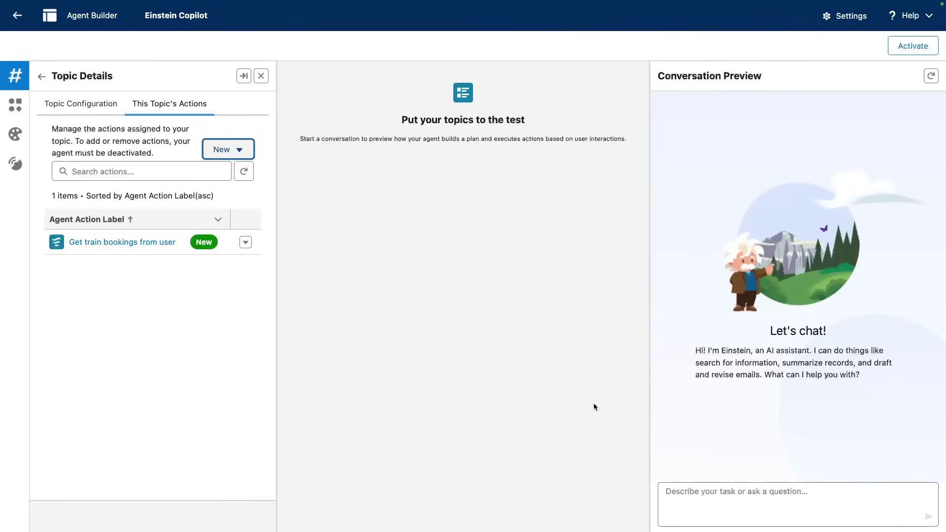
- Send 'Show me my train bookings' in the Conversation Preview
left_click(710, 491)
type("S")
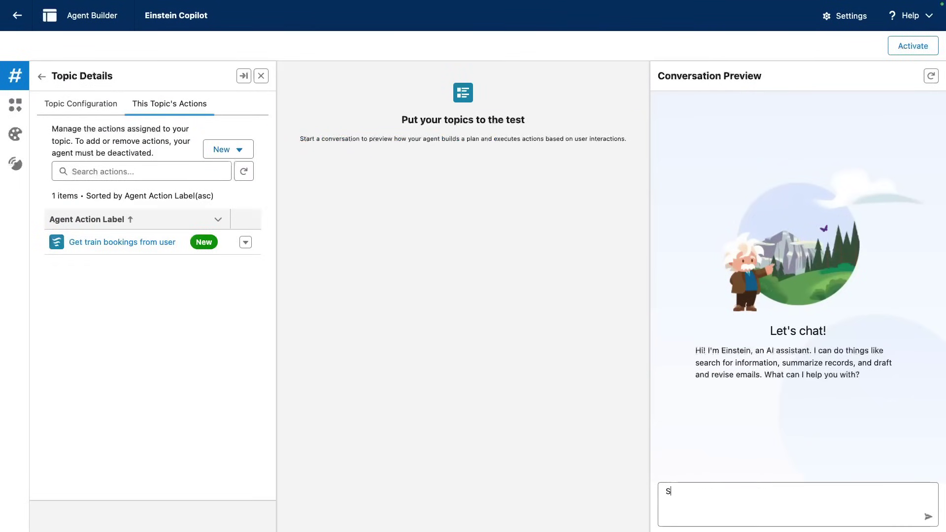
type("how me my train bookings")
key("Return")
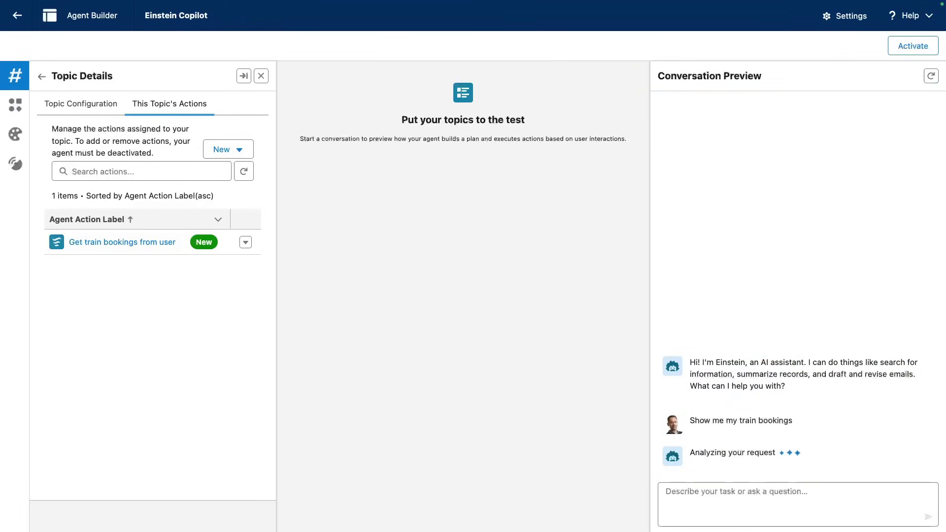